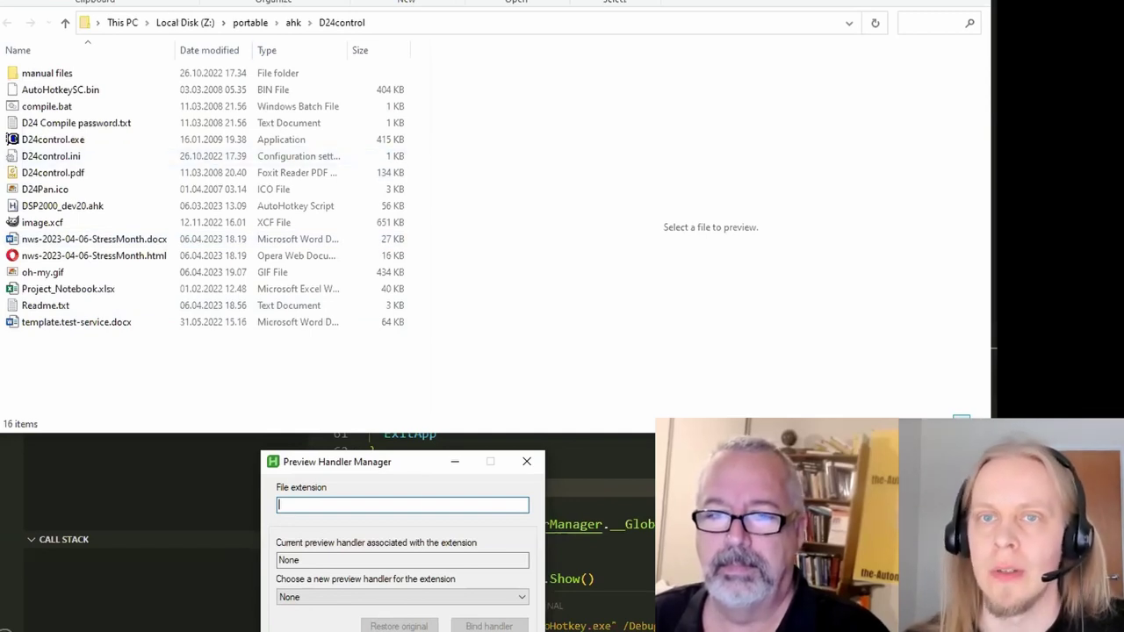
Step: Switch to the D24control folder window and preview Readme.txt, template.test-service.docx and Project_Notebook.xlsx
{"action": "key", "text": "alt+Tab"}
{"action": "key", "text": "alt+v"}
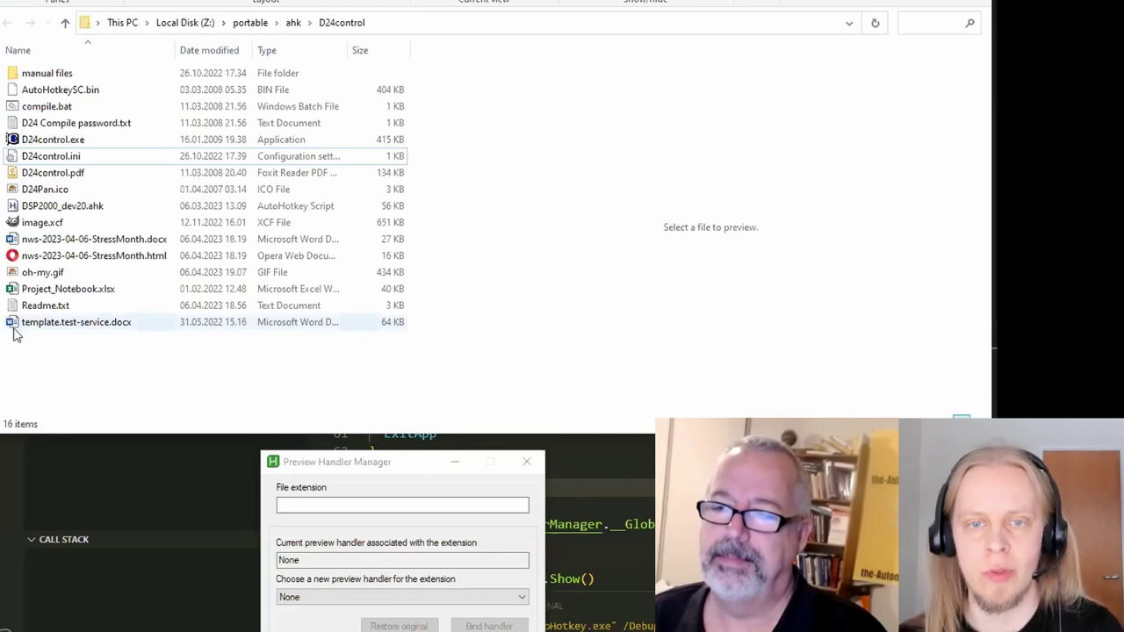
{"action": "left_click", "coordinate": [42, 308]}
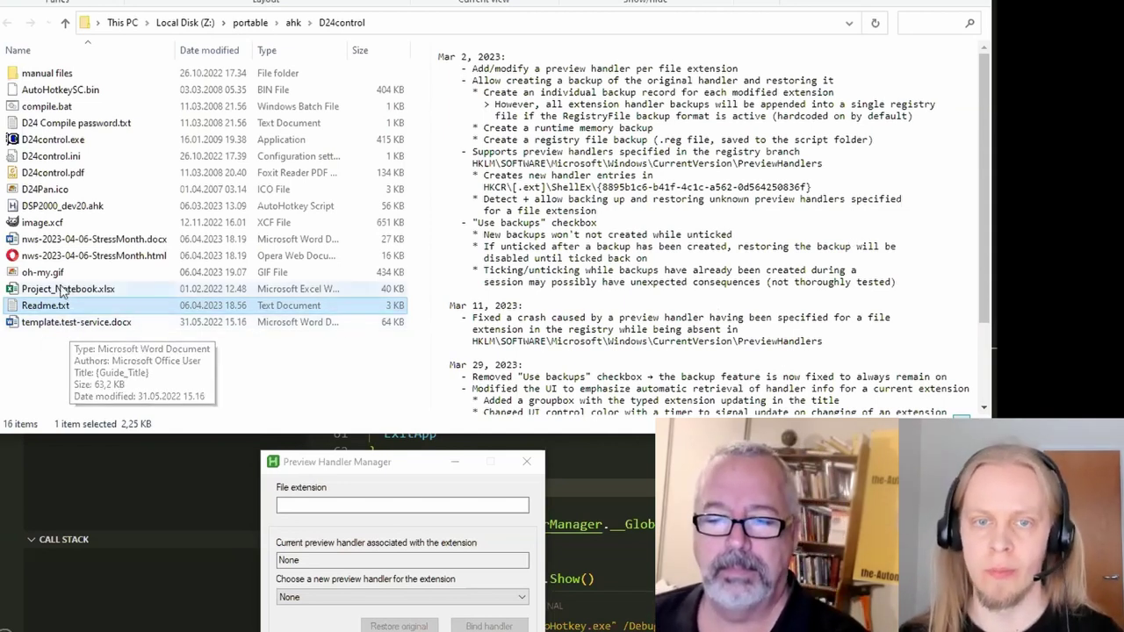
{"action": "left_click", "coordinate": [63, 325]}
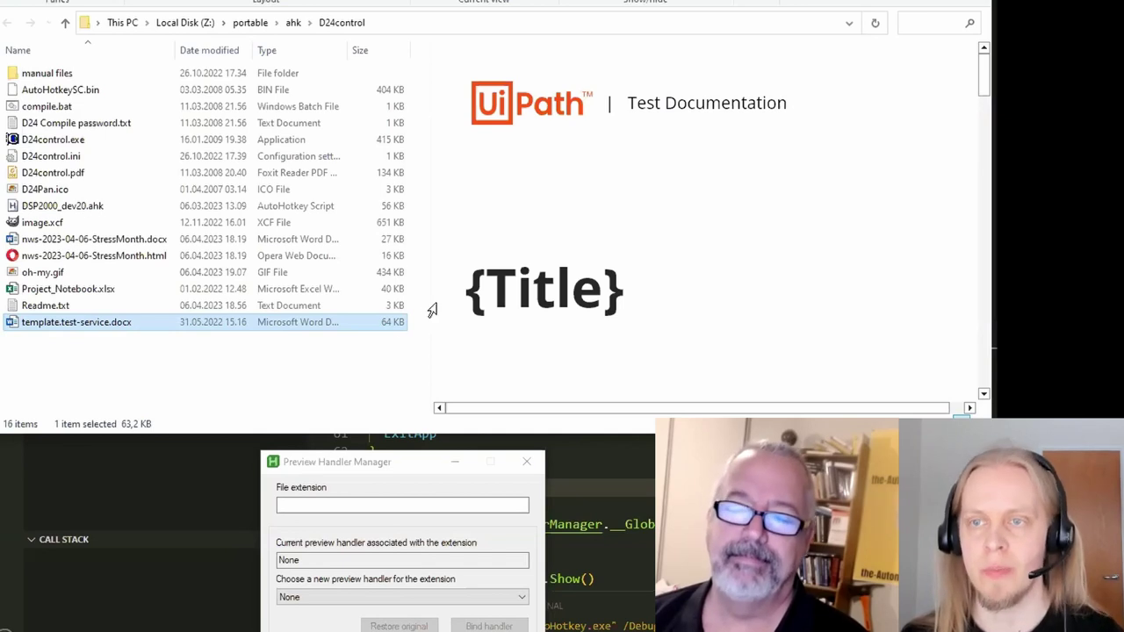
{"action": "left_click", "coordinate": [70, 289]}
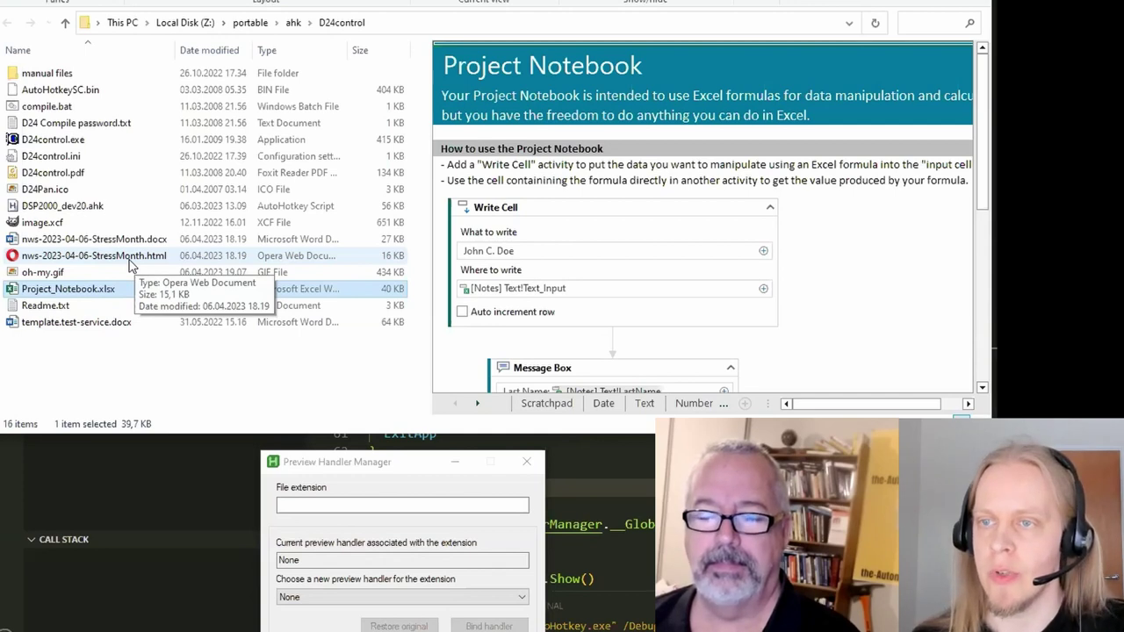
Step: Bind the Windows TXT Previewer to the txt extension in Preview Handler Manager, checking the Readme.txt preview before the change
{"action": "left_click_drag", "start_coordinate": [374, 472], "coordinate": [359, 468]}
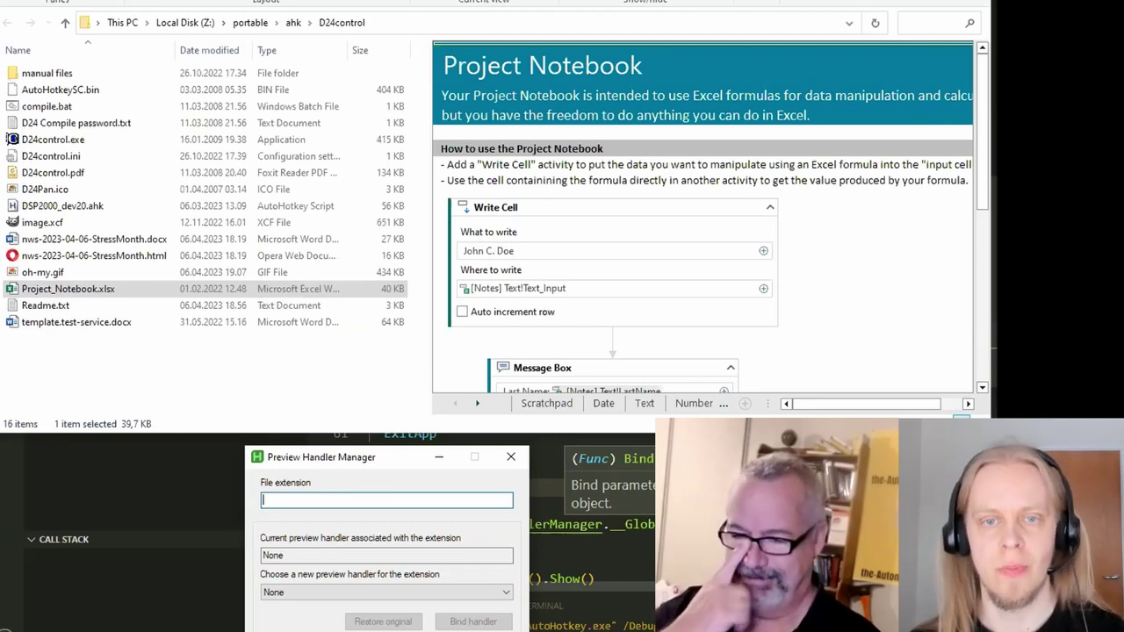
{"action": "type", "text": "txt"}
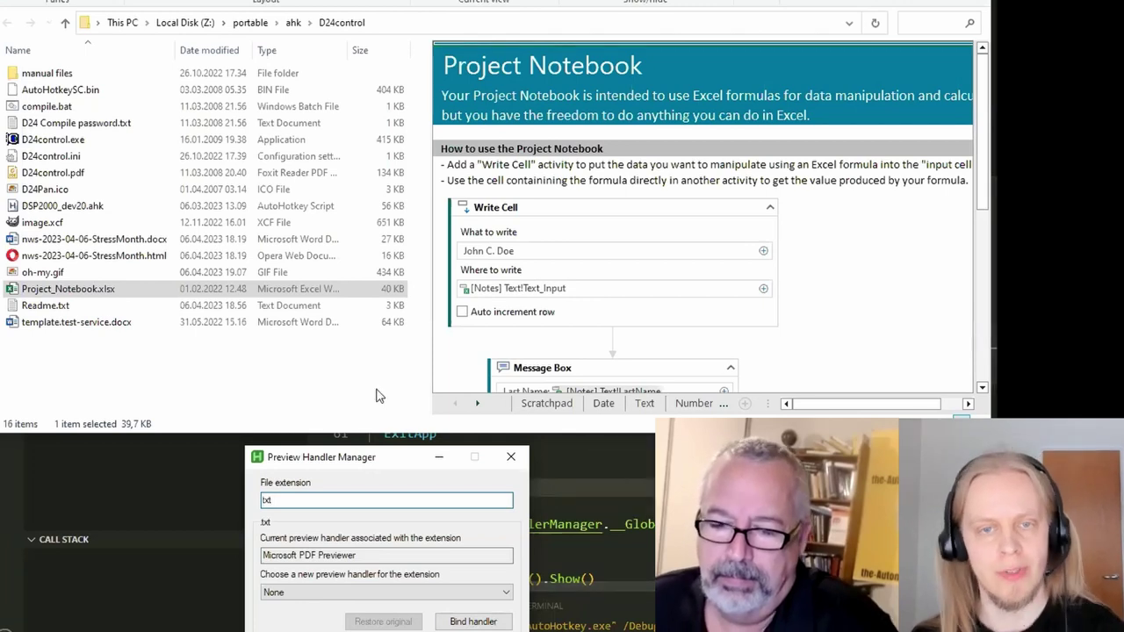
{"action": "left_click", "coordinate": [47, 307]}
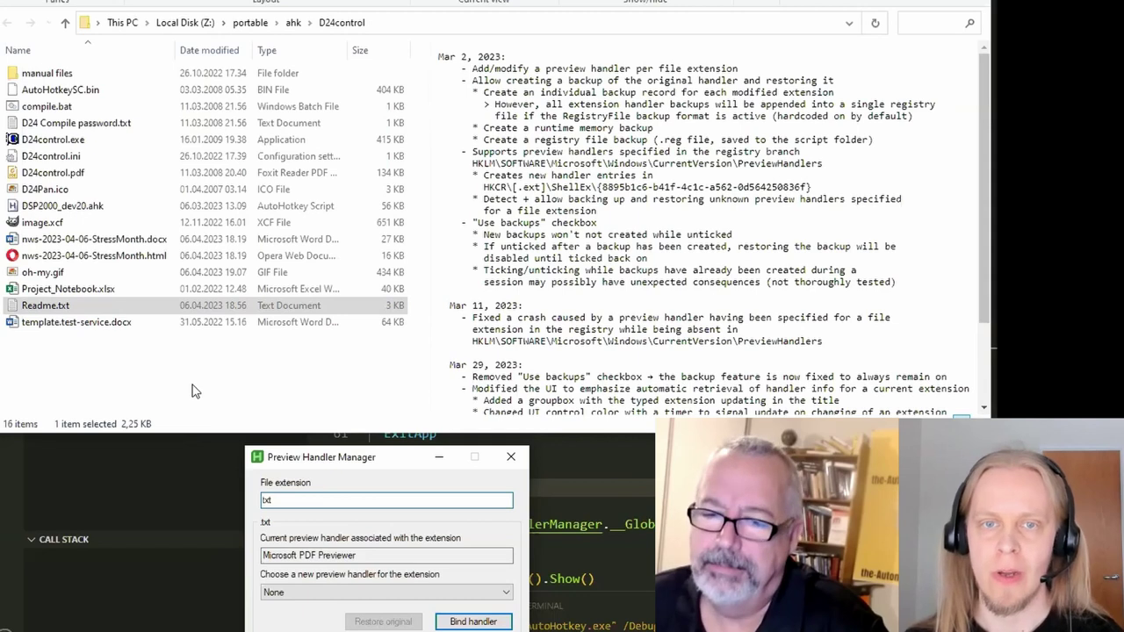
{"action": "left_click", "coordinate": [349, 595]}
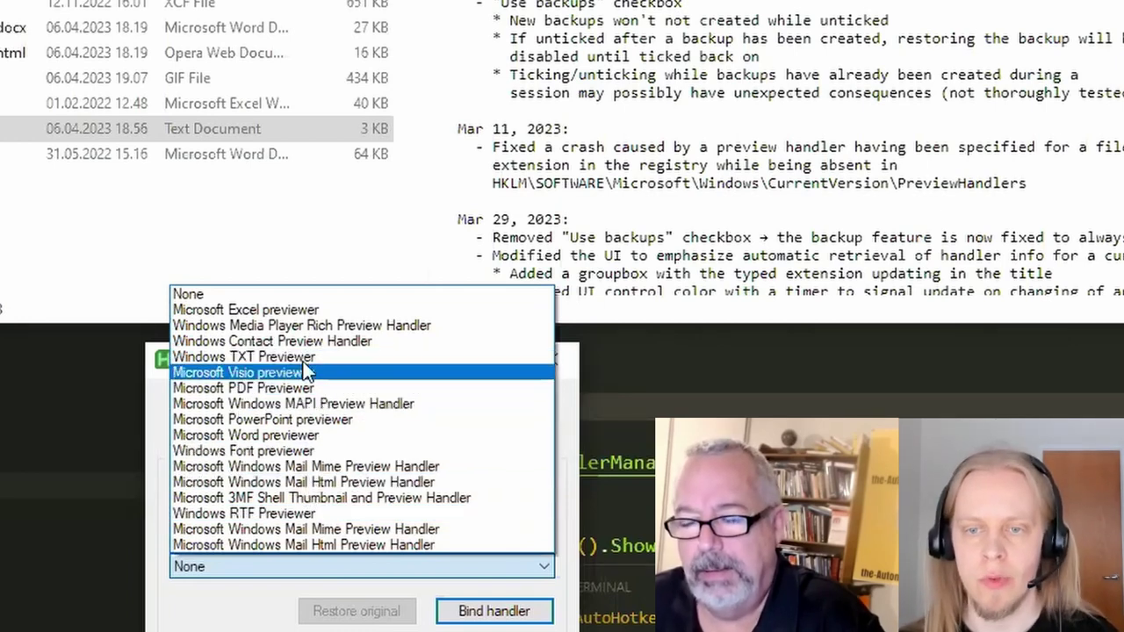
{"action": "left_click", "coordinate": [264, 356]}
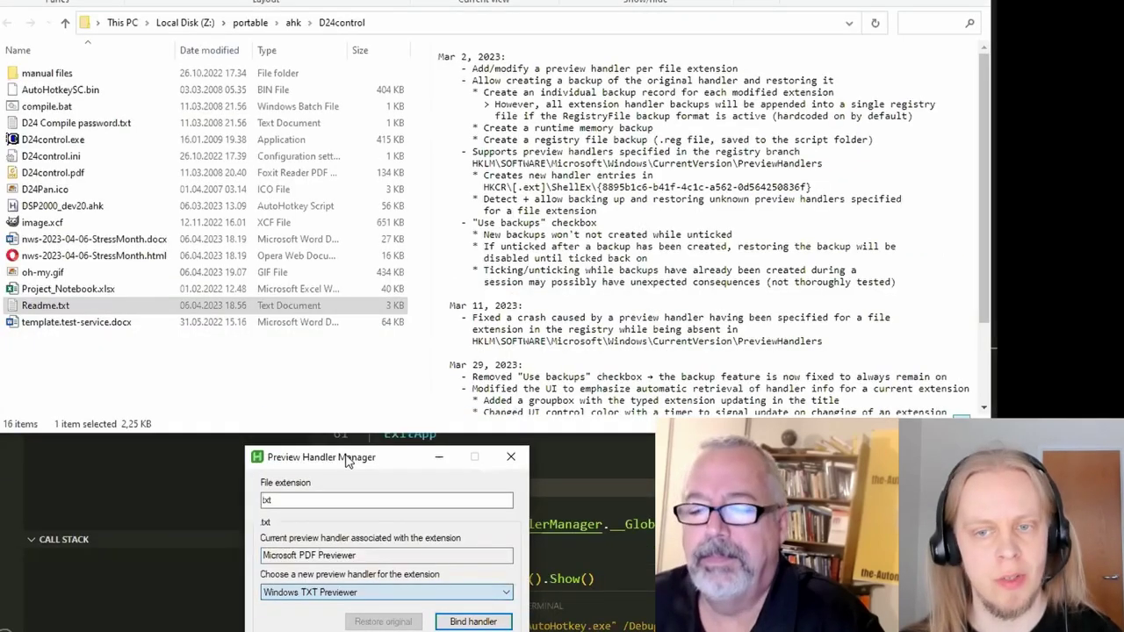
{"action": "left_click", "coordinate": [480, 622]}
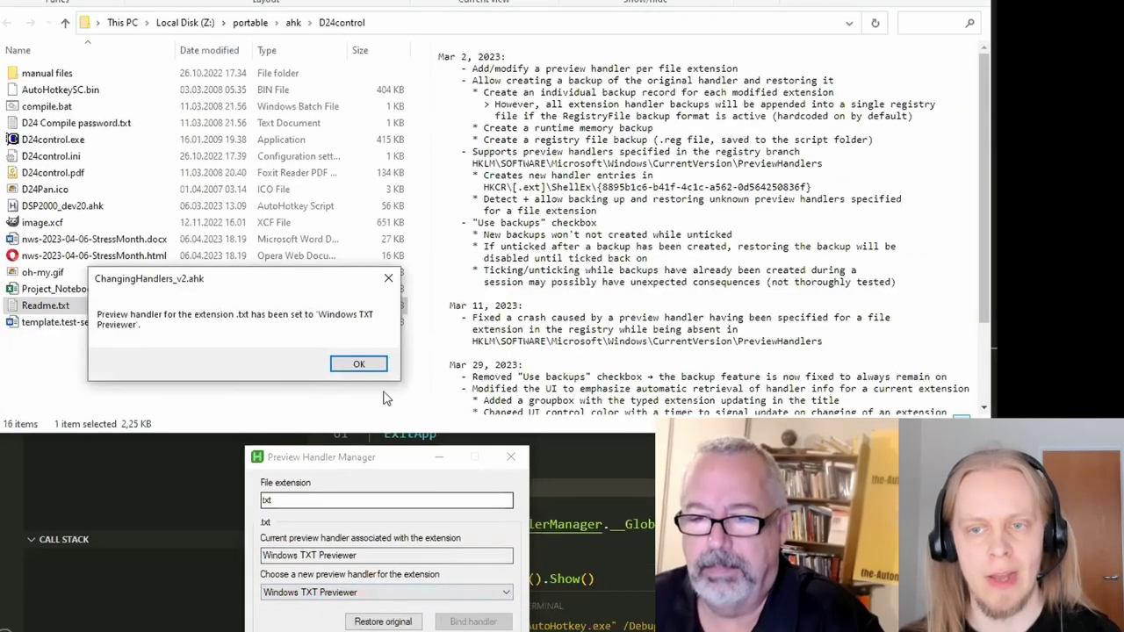
{"action": "left_click_drag", "start_coordinate": [308, 282], "coordinate": [383, 391]}
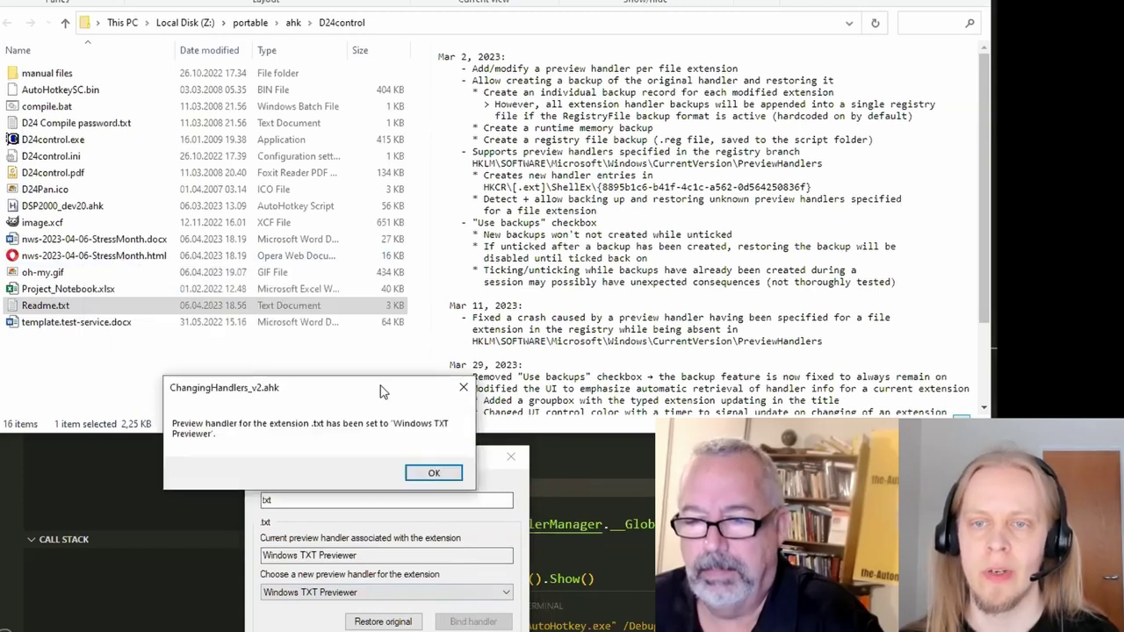
{"action": "left_click", "coordinate": [434, 473]}
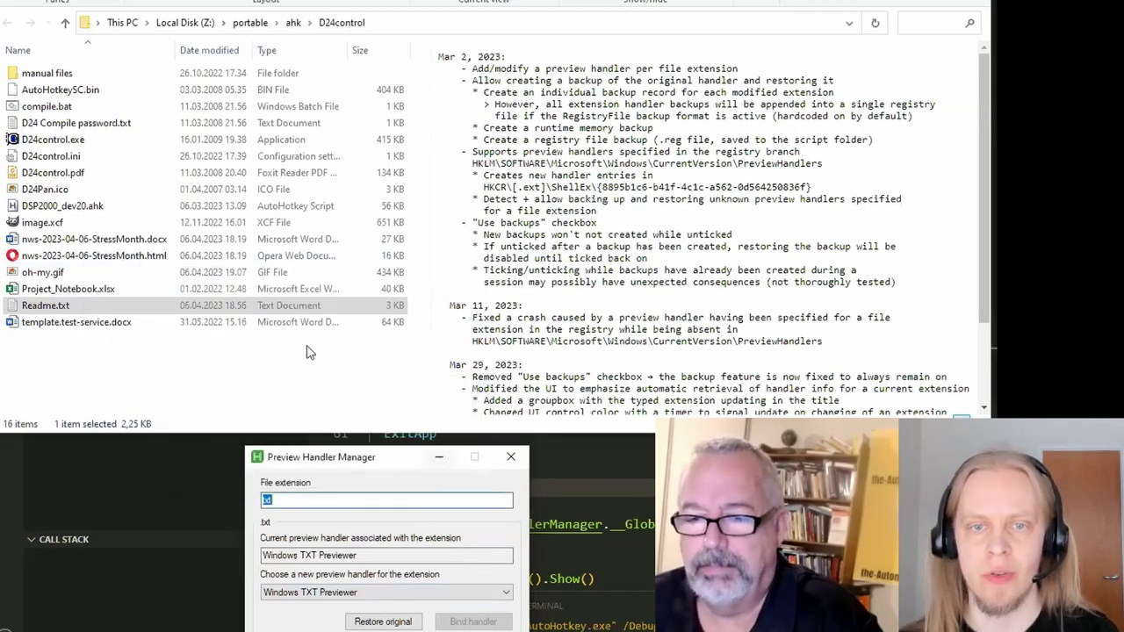
Step: Reload the Readme.txt preview by switching to template.test-service.docx and back, and preview D24Pan.ico
{"action": "left_click", "coordinate": [59, 323]}
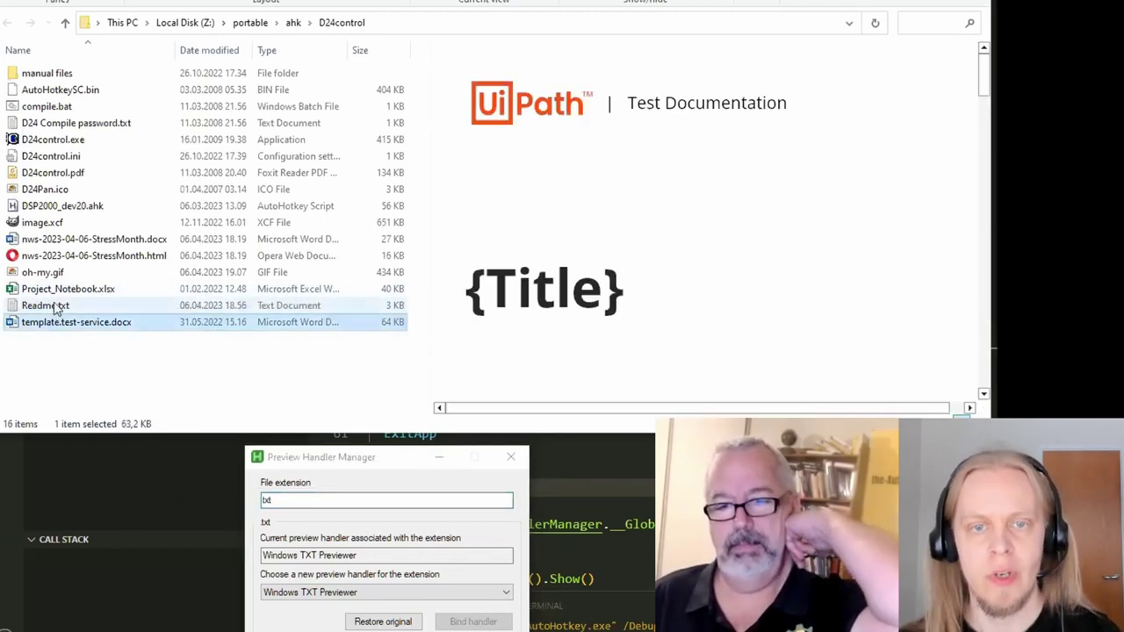
{"action": "left_click", "coordinate": [53, 307]}
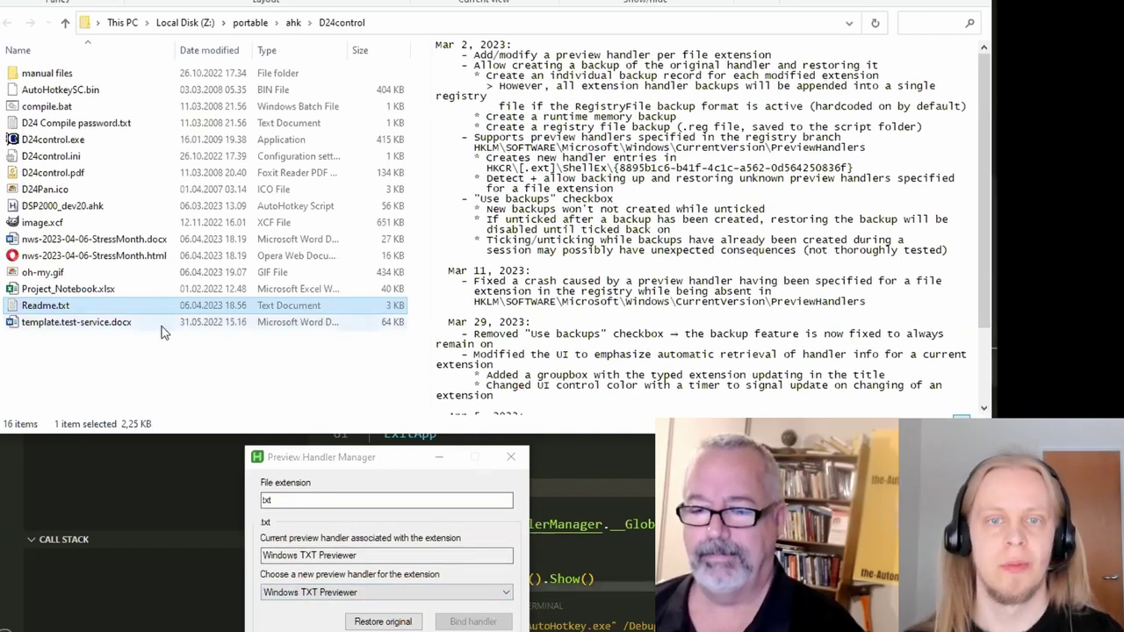
{"action": "left_click", "coordinate": [61, 191]}
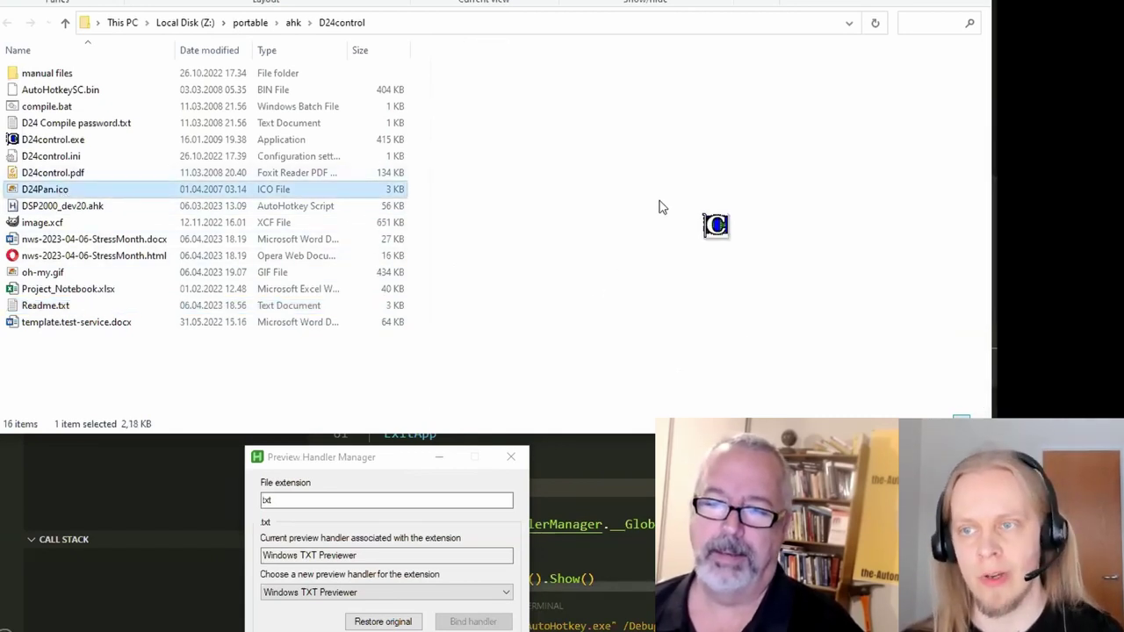
Step: Preview D24control.pdf and look up the preview handler associated with the pdf extension
{"action": "left_click", "coordinate": [68, 180]}
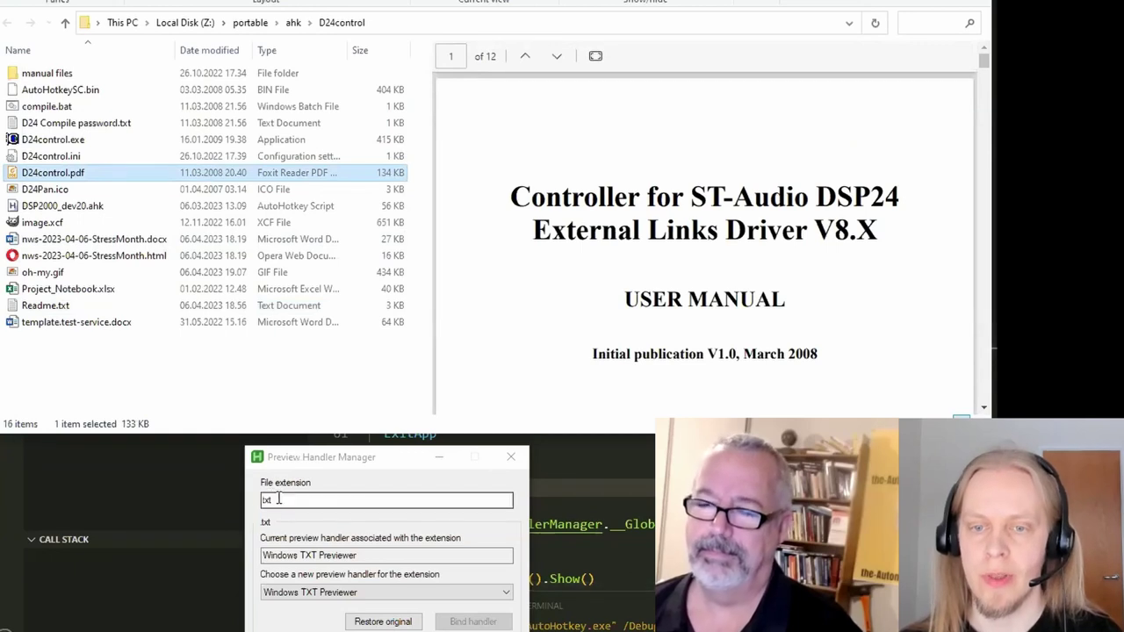
{"action": "left_click_drag", "start_coordinate": [276, 499], "coordinate": [243, 512]}
{"action": "type", "text": "pdf"}
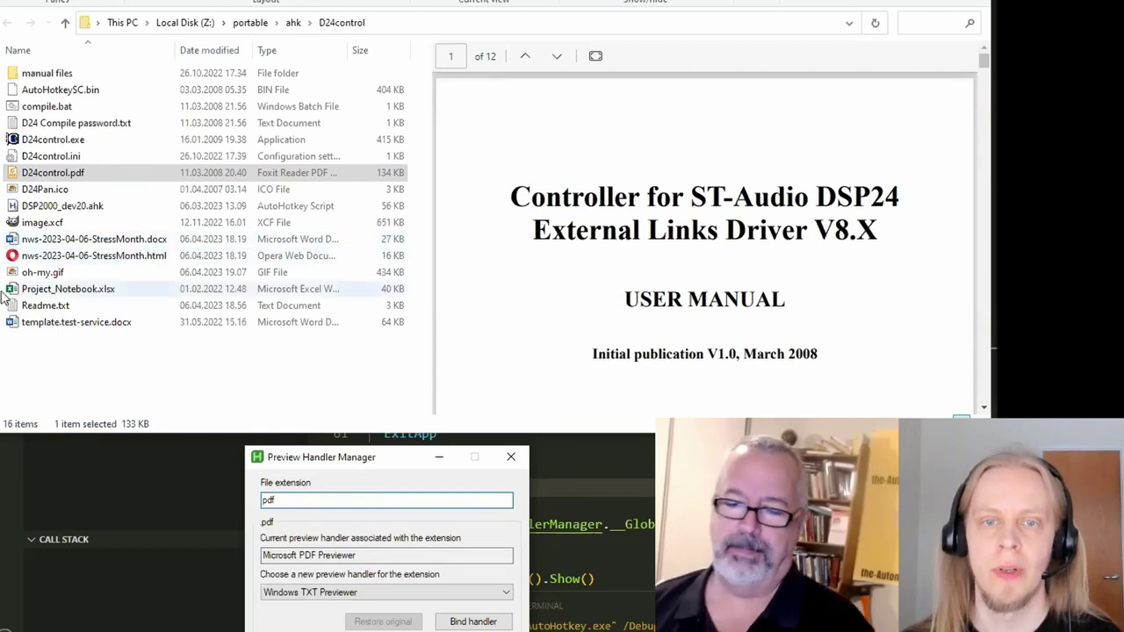
Step: Preview nws-2023-04-06-StressMonth.html and read further down its content
{"action": "left_click", "coordinate": [121, 262]}
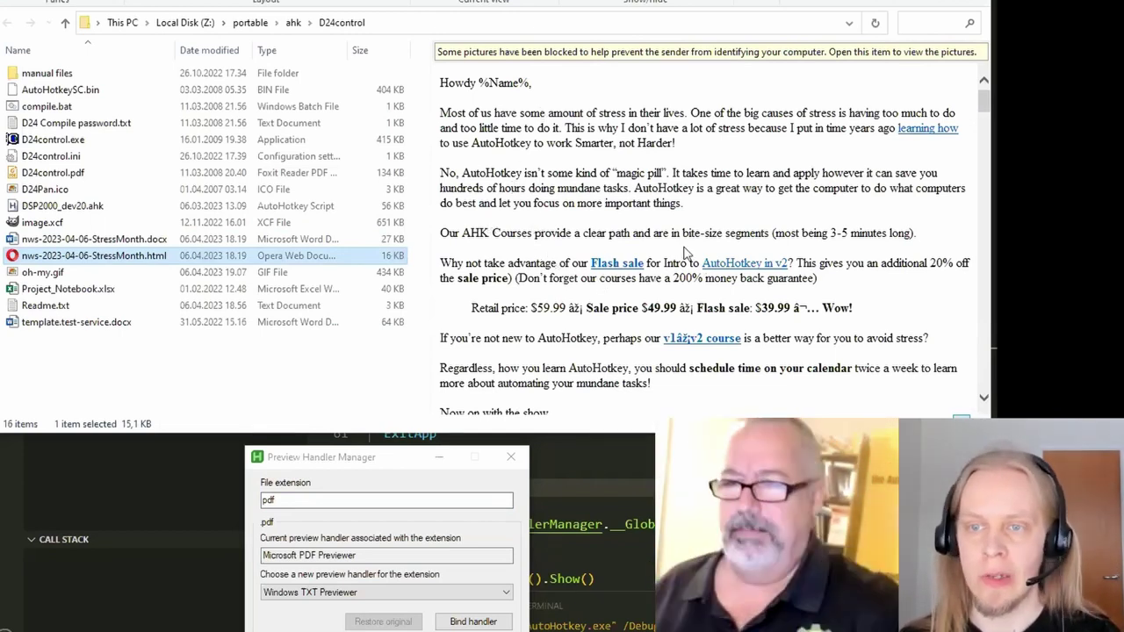
{"action": "scroll", "coordinate": [514, 176], "scroll_direction": "down", "scroll_amount": 1}
{"action": "scroll", "coordinate": [515, 176], "scroll_direction": "down", "scroll_amount": 2}
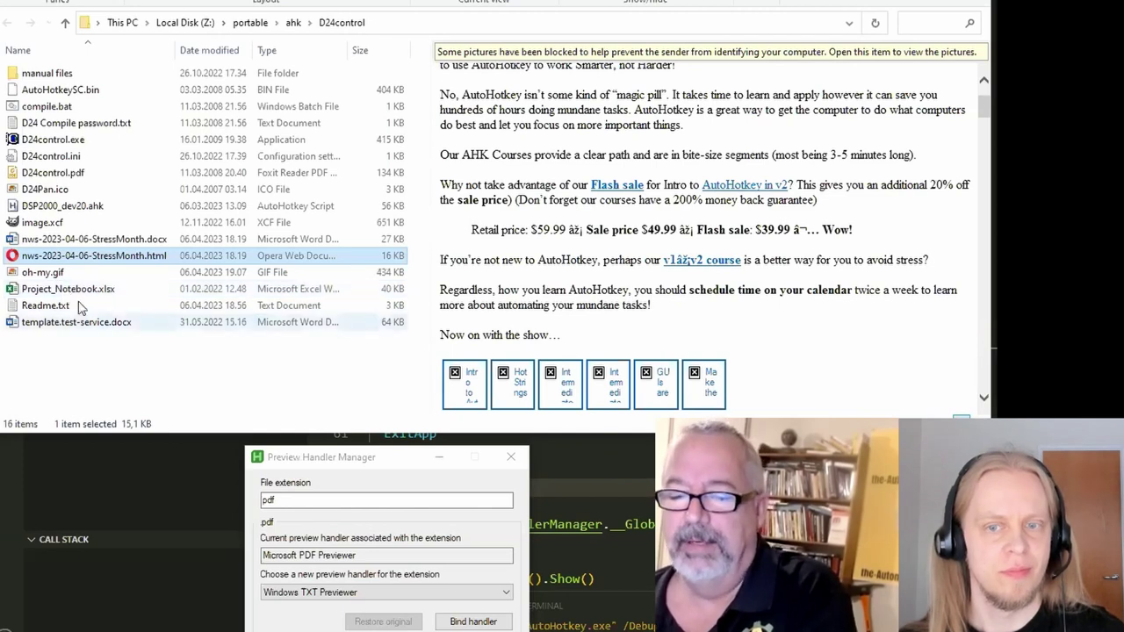
Step: Look through the available preview handlers without choosing a different one
{"action": "left_click", "coordinate": [367, 593]}
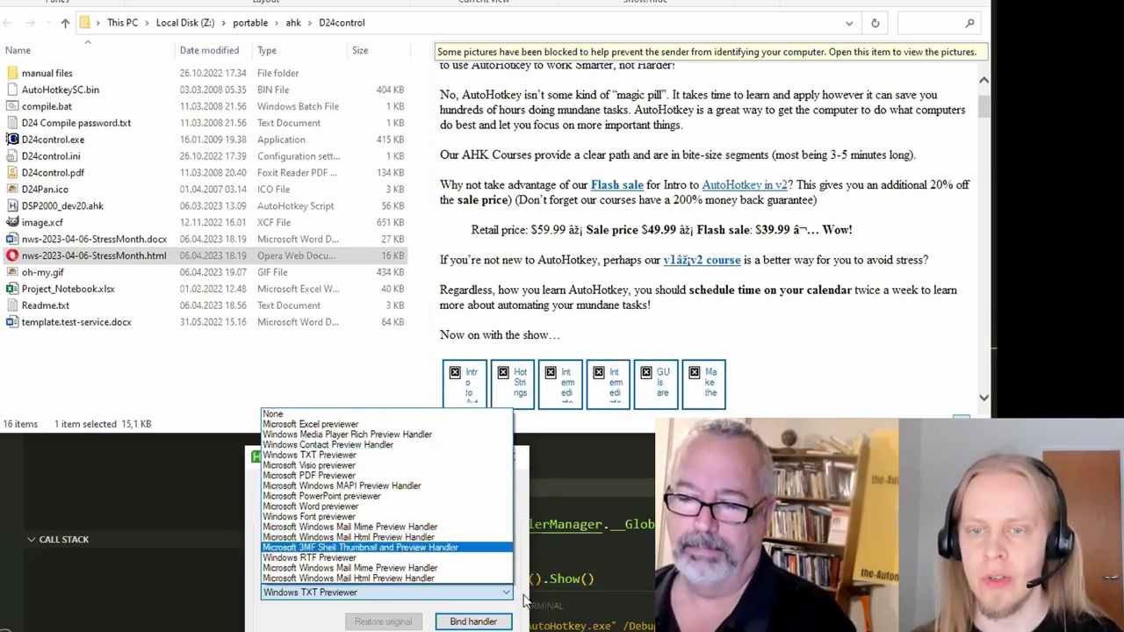
{"action": "left_click", "coordinate": [523, 600]}
{"action": "left_click_drag", "start_coordinate": [396, 470], "coordinate": [402, 468]}
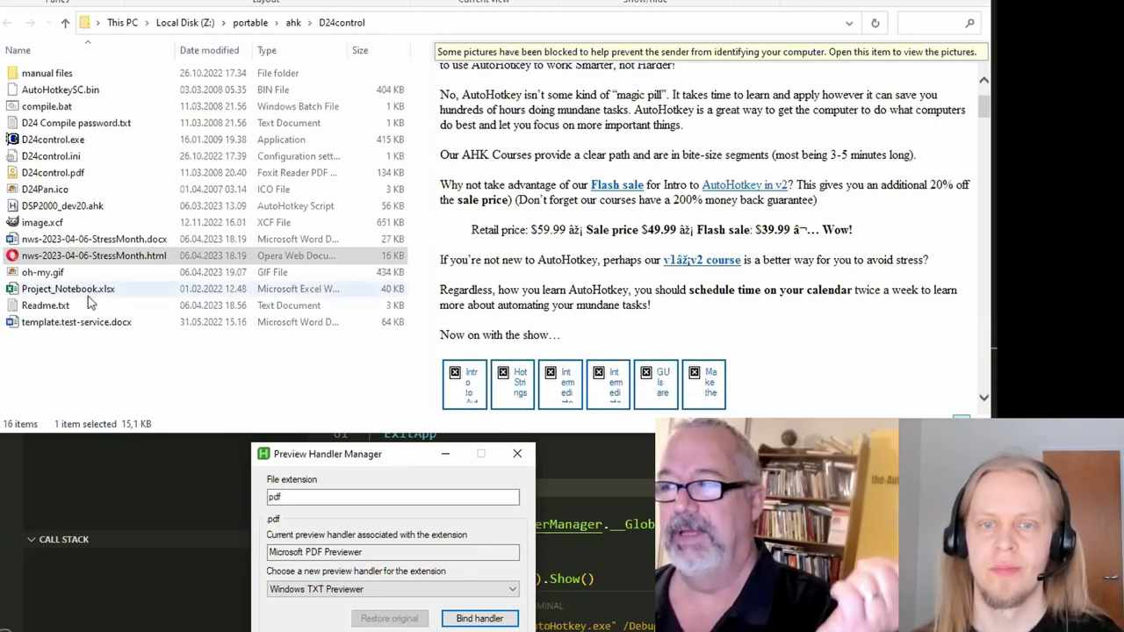
Step: Preview oh-my.gif and look up the preview handler associated with the gif extension
{"action": "left_click", "coordinate": [40, 277]}
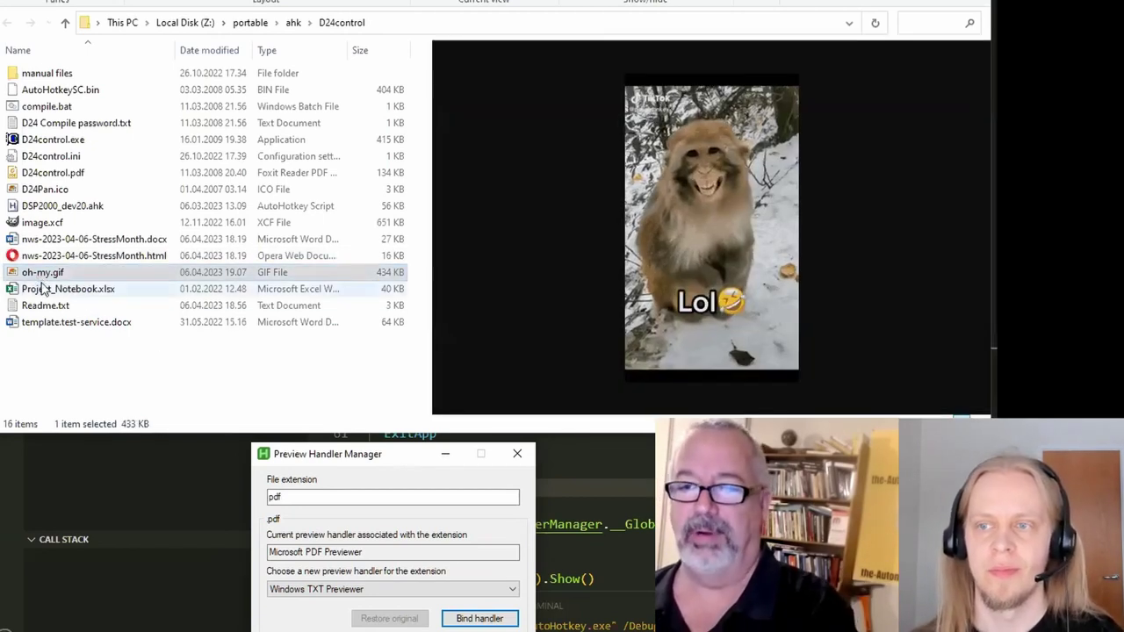
{"action": "left_click_drag", "start_coordinate": [283, 497], "coordinate": [265, 501]}
{"action": "type", "text": "gif"}
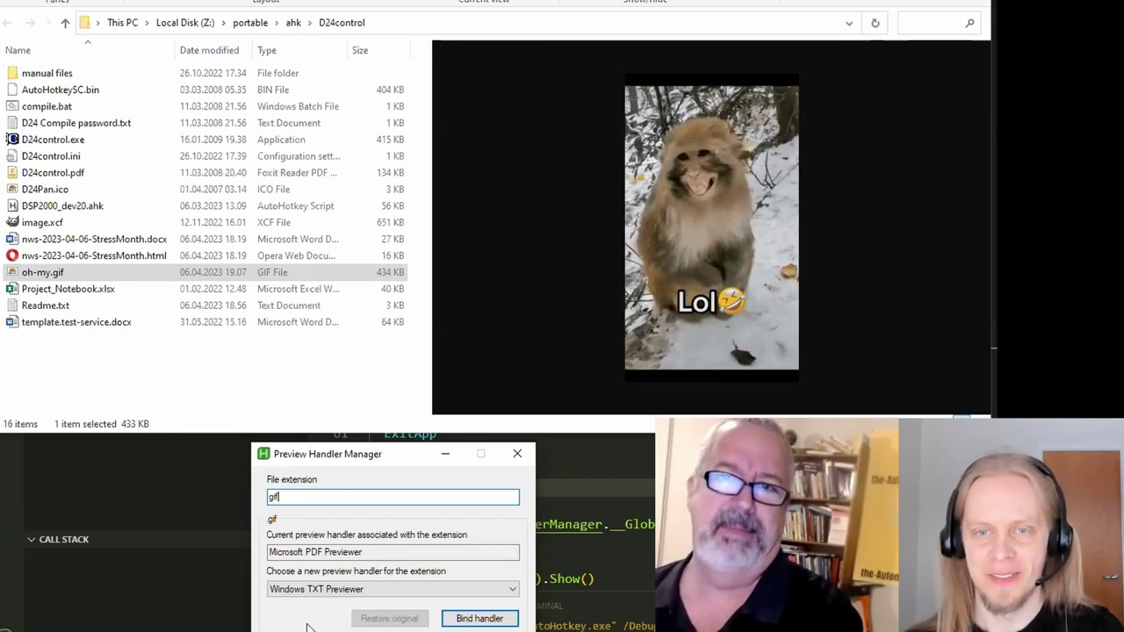
Step: Bind the Windows Media Player Rich Preview Handler to the gif extension
{"action": "left_click", "coordinate": [327, 590]}
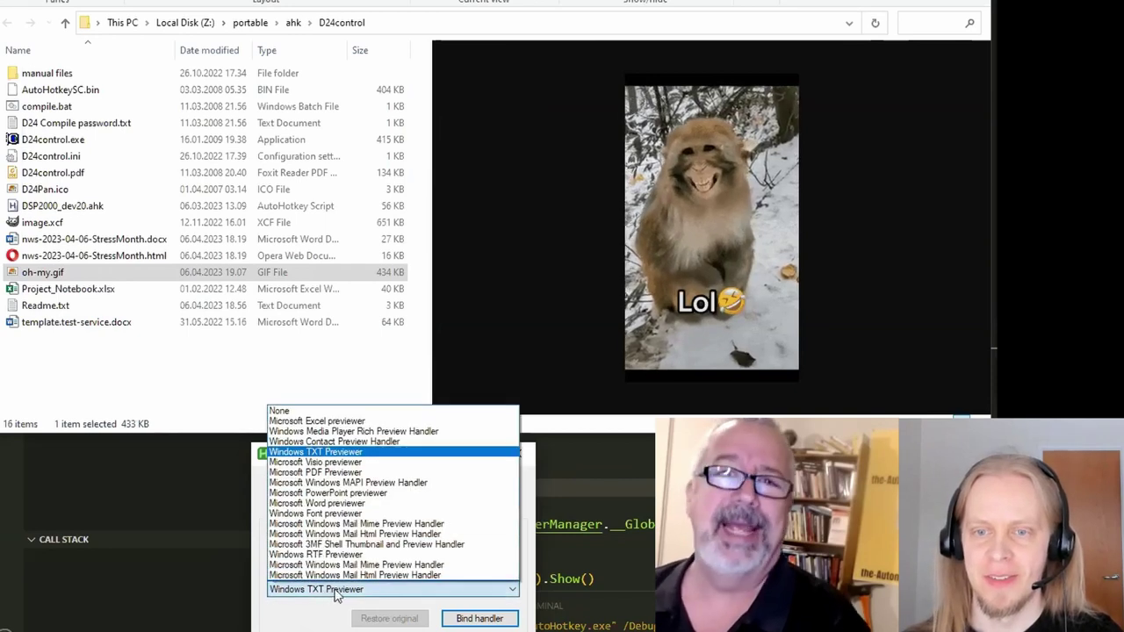
{"action": "left_click", "coordinate": [398, 432]}
{"action": "left_click", "coordinate": [481, 618]}
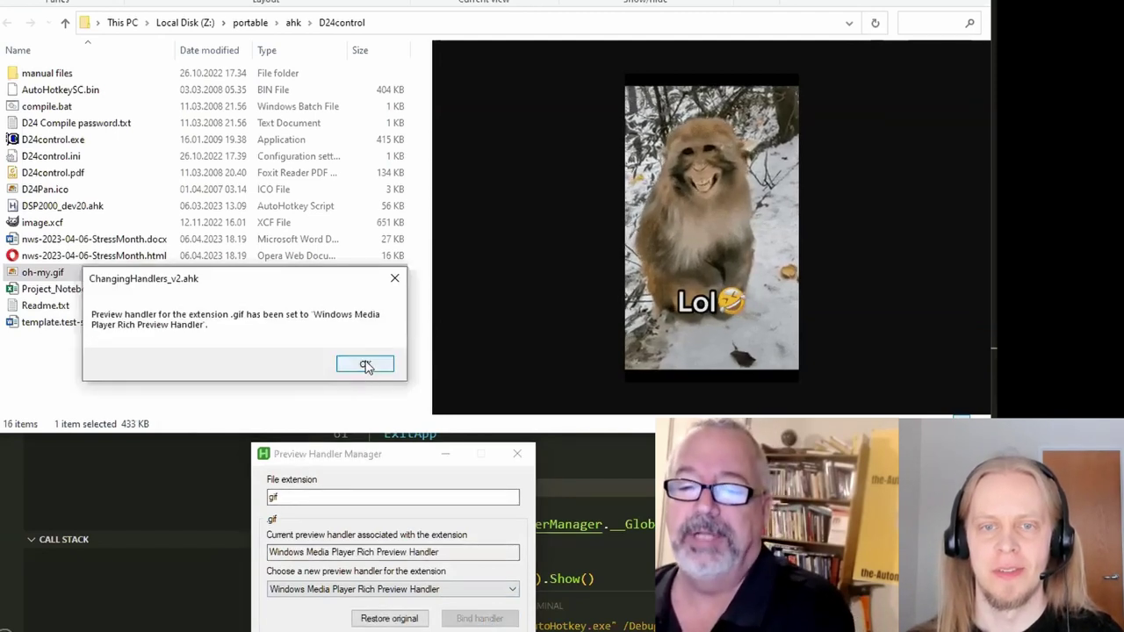
{"action": "left_click", "coordinate": [367, 368]}
Step: Reload the oh-my.gif preview, and play and pause the animation in it
{"action": "left_click", "coordinate": [131, 272]}
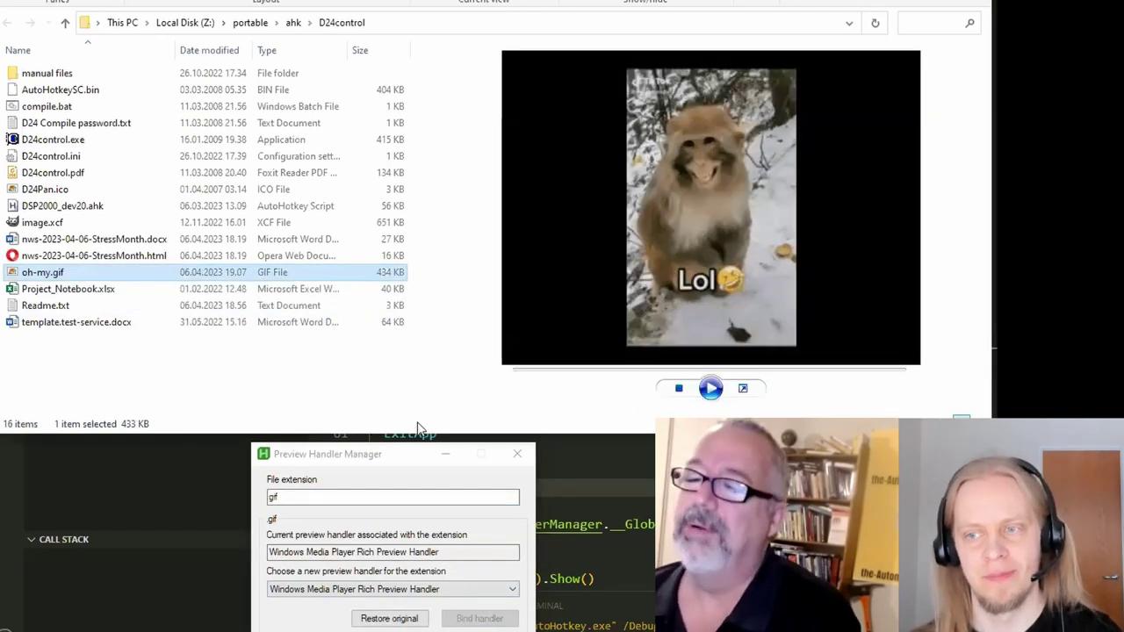
{"action": "left_click", "coordinate": [711, 389]}
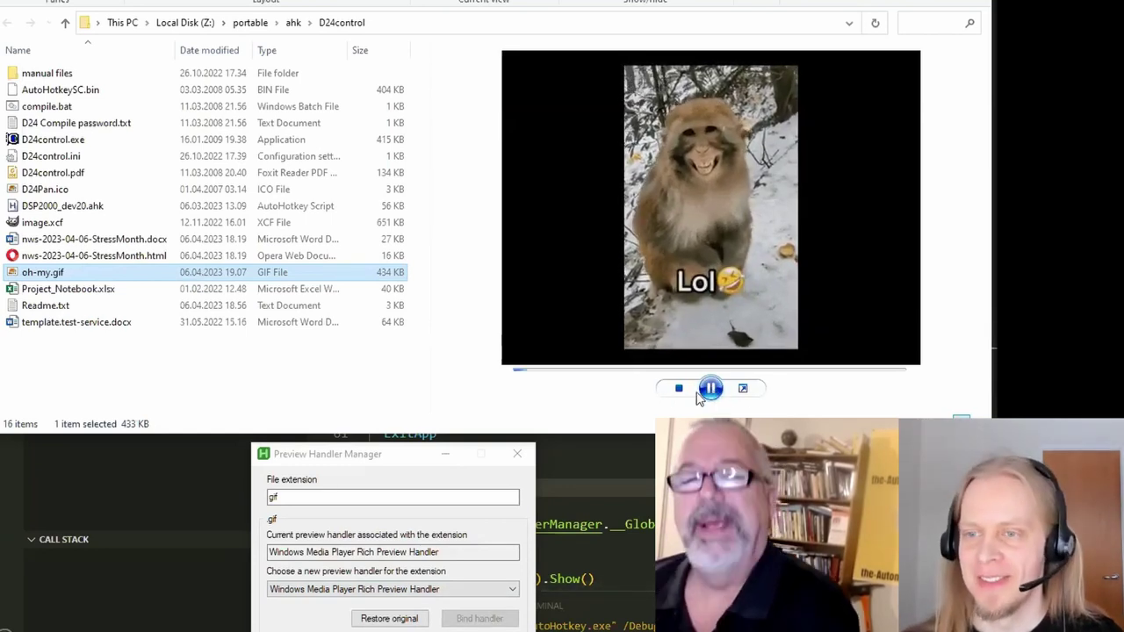
{"action": "left_click", "coordinate": [712, 390]}
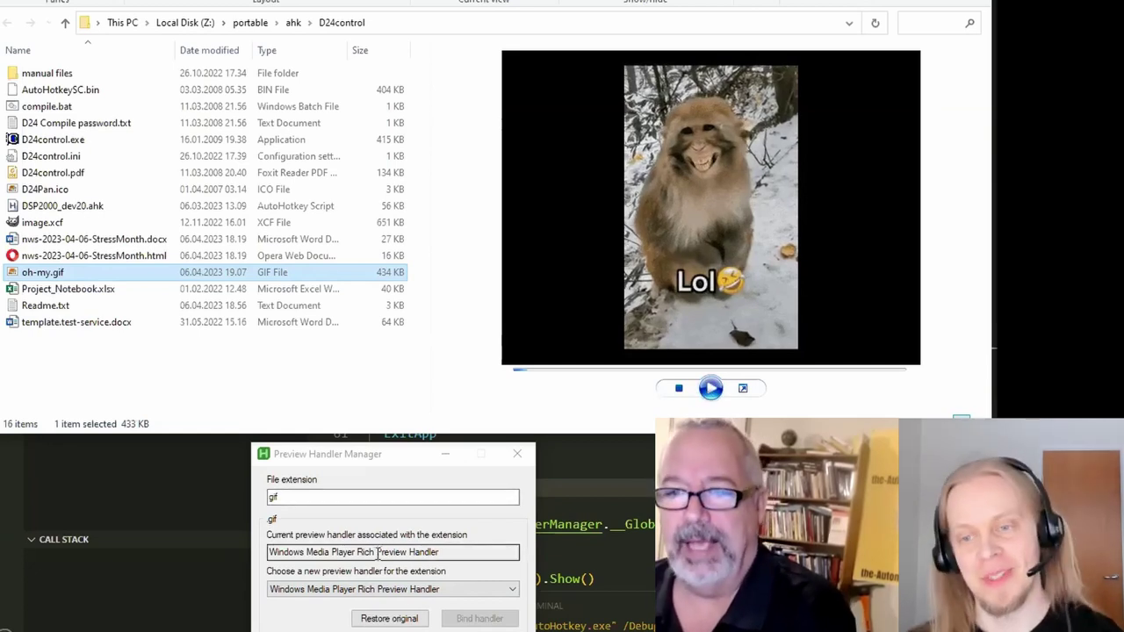
Step: Bind the Microsoft PDF Previewer to the gif extension and reload the oh-my.gif preview
{"action": "left_click", "coordinate": [411, 590]}
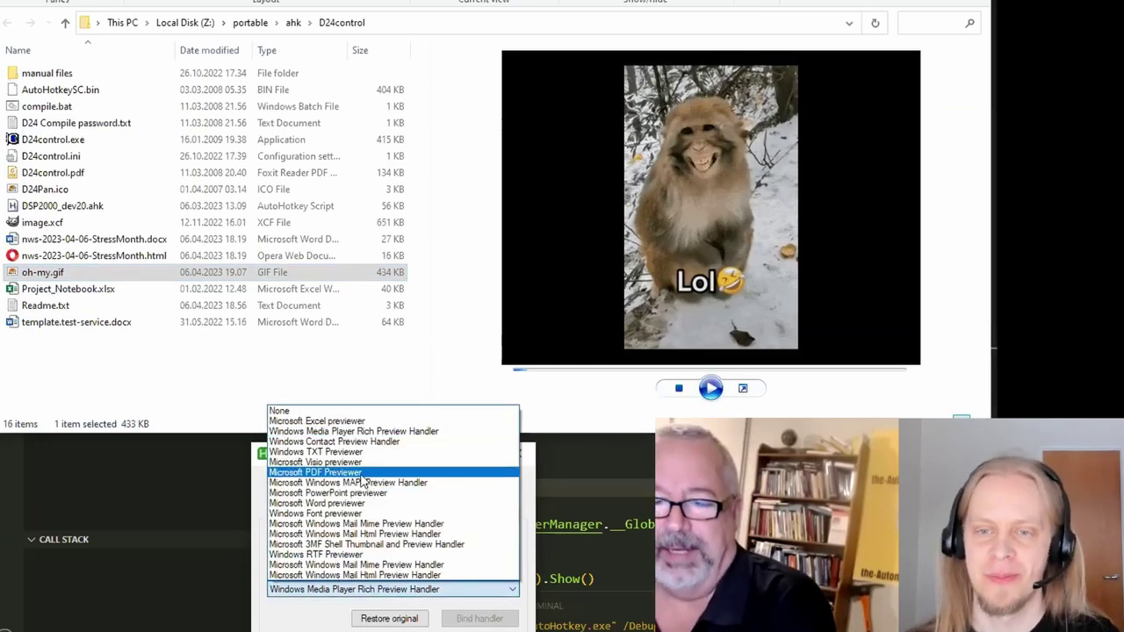
{"action": "left_click", "coordinate": [367, 473]}
{"action": "left_click", "coordinate": [480, 618]}
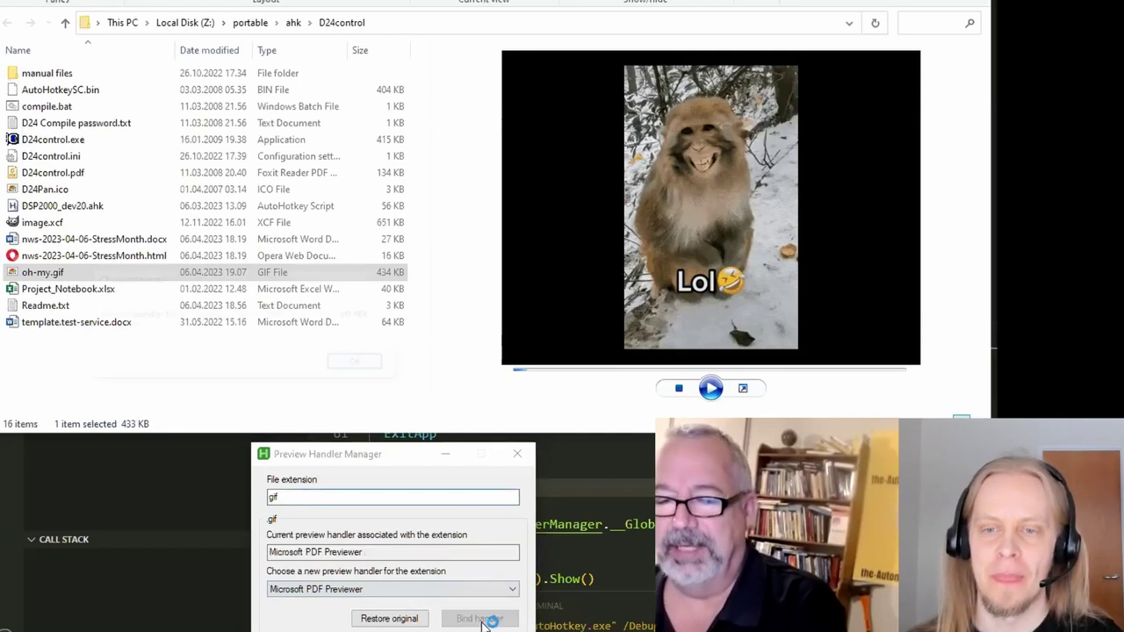
{"action": "left_click", "coordinate": [362, 362]}
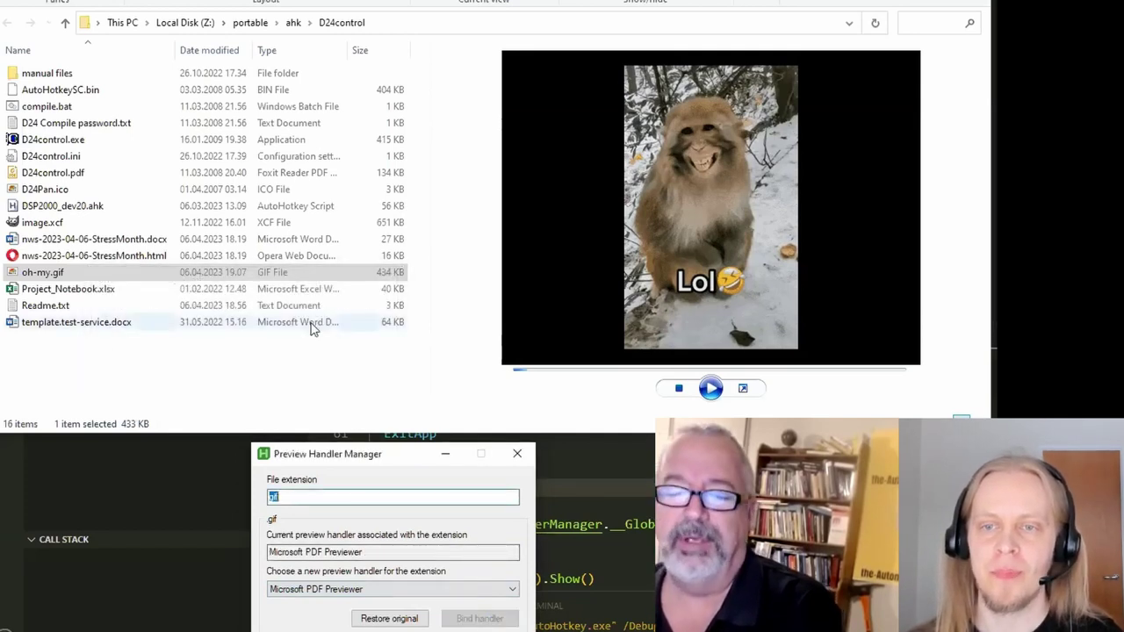
{"action": "left_click", "coordinate": [40, 278]}
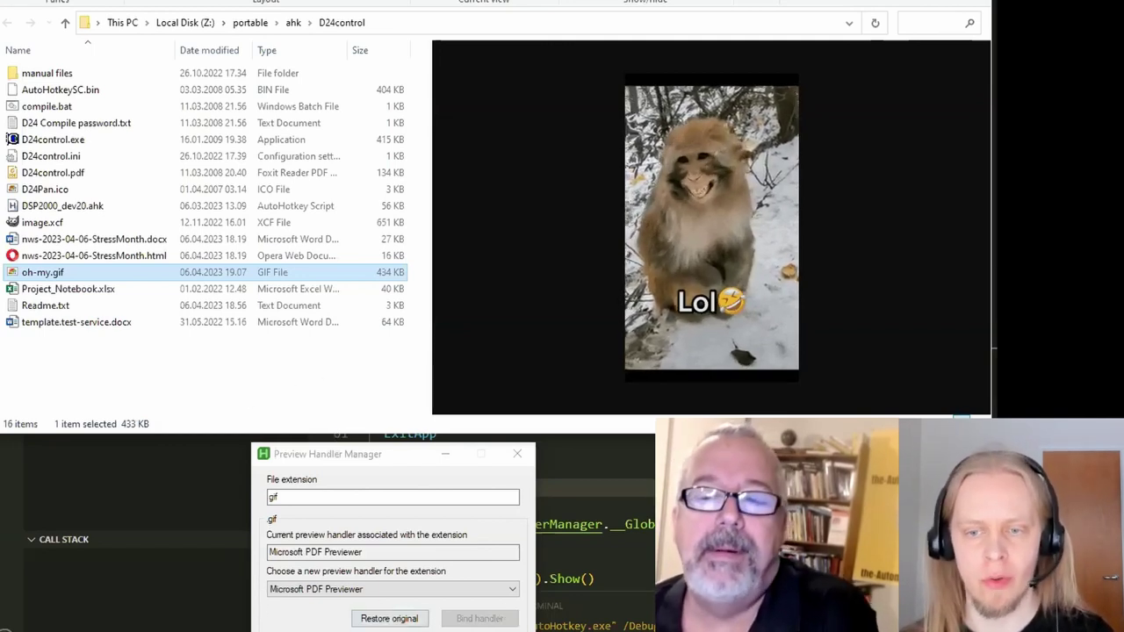
Step: Restore the original preview handler for the gif extension
{"action": "left_click", "coordinate": [400, 617]}
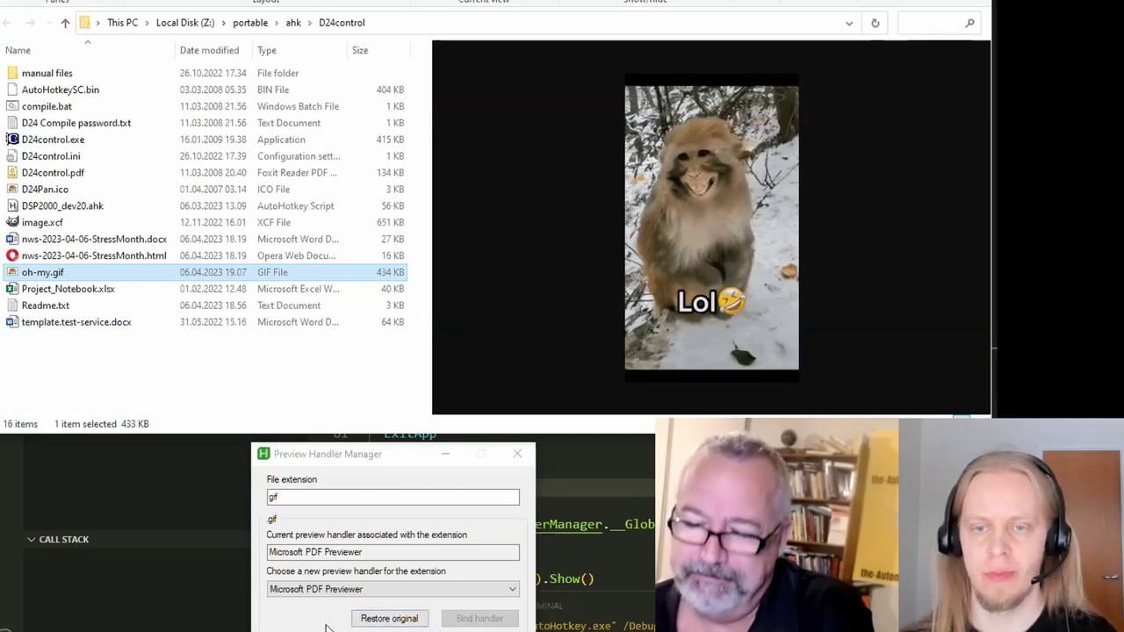